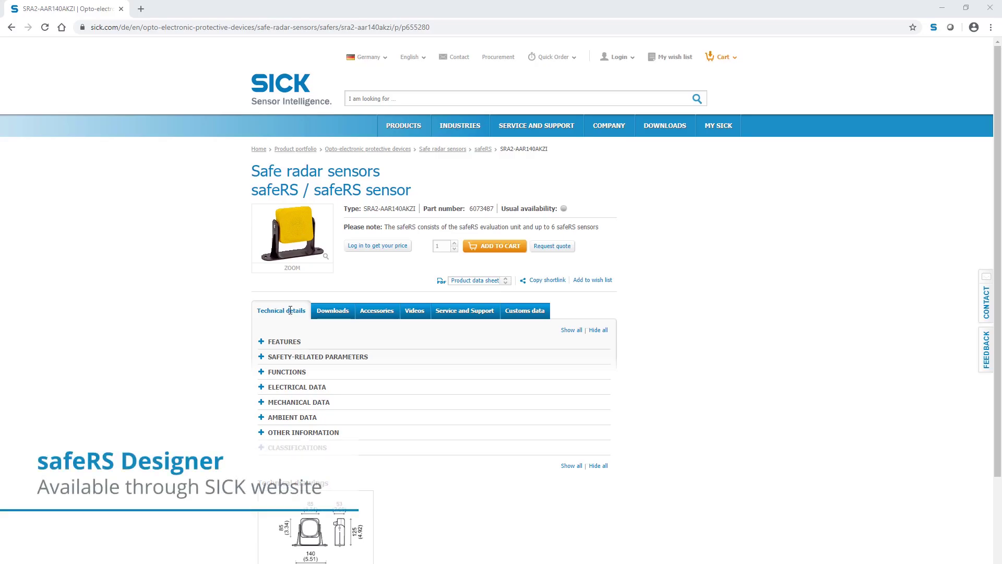
Step: Show the Software downloads on the SICK safeRS product page
click(325, 312)
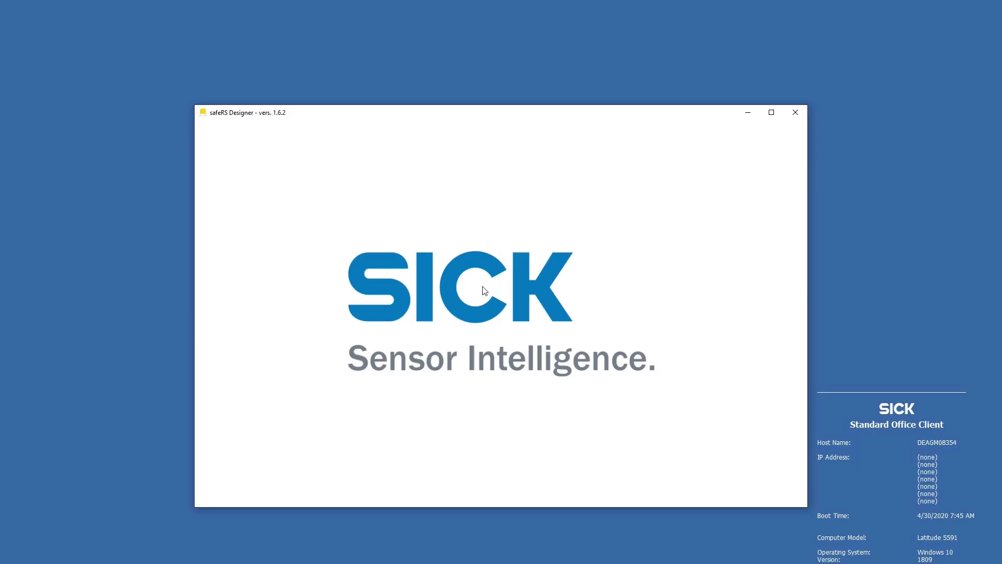
Step: Maximize the safeRS Designer window to show the full Dashboard
click(771, 113)
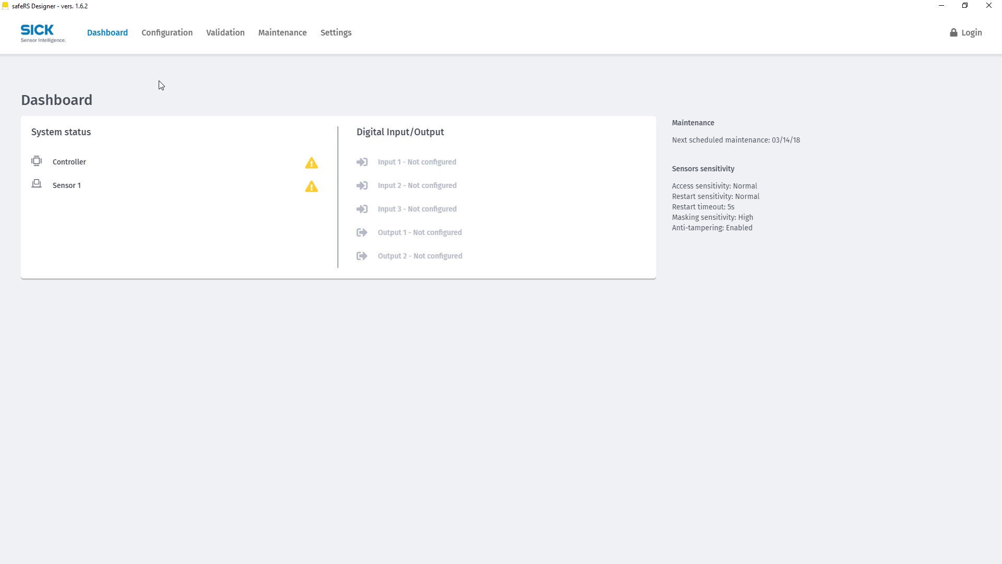
Step: Browse the Configuration, Validation, Maintenance and Settings pages, then begin the admin login
click(166, 42)
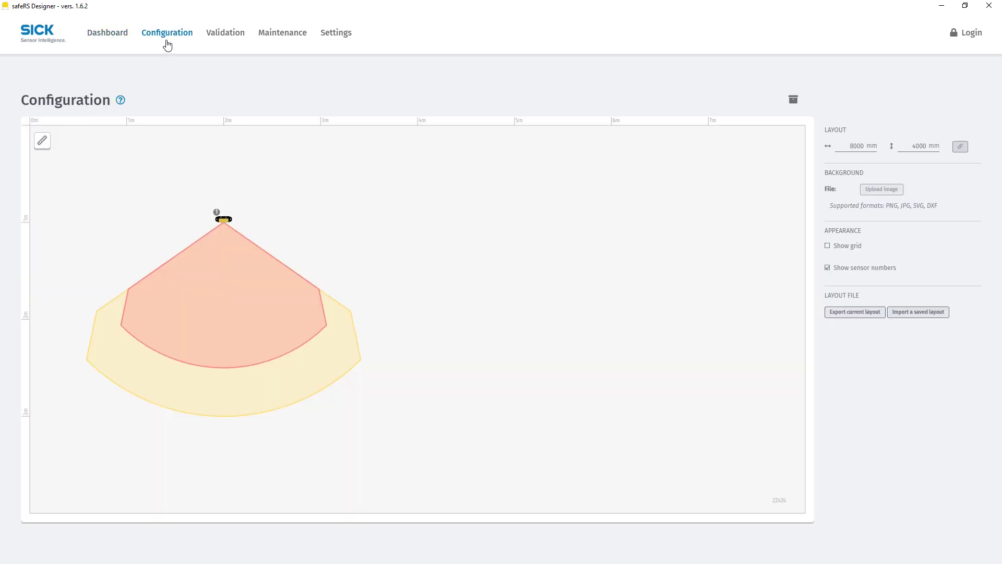
click(229, 41)
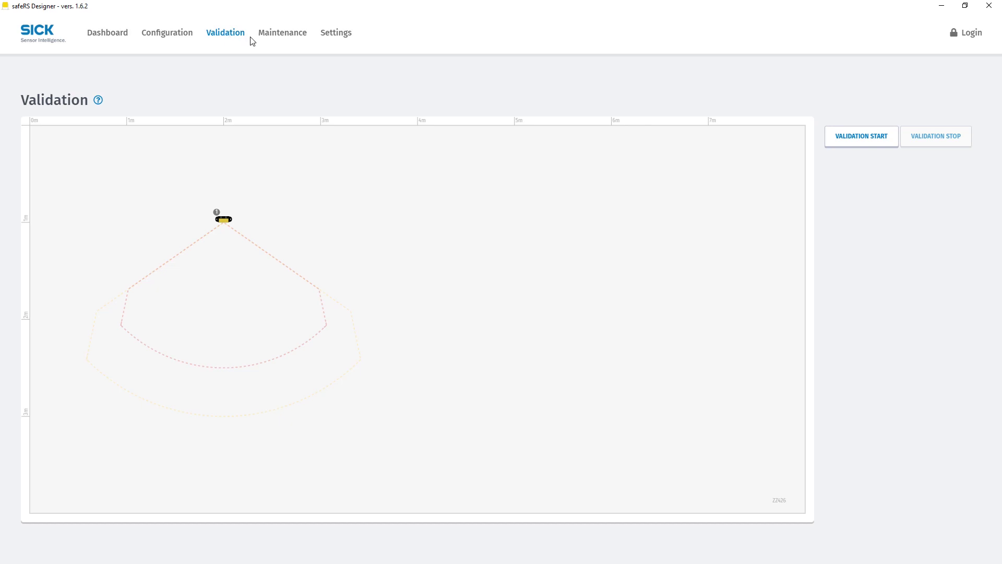
click(282, 33)
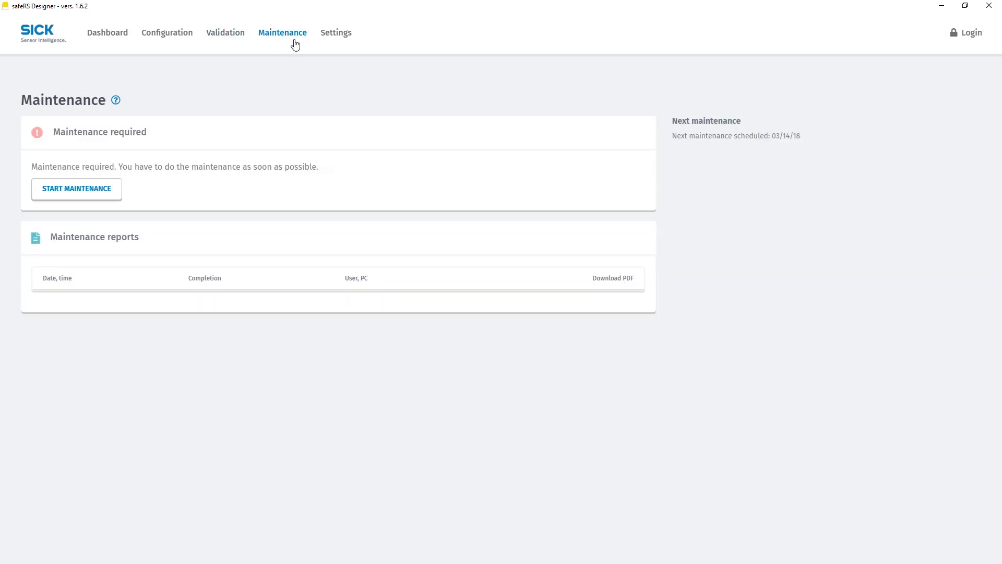
click(332, 41)
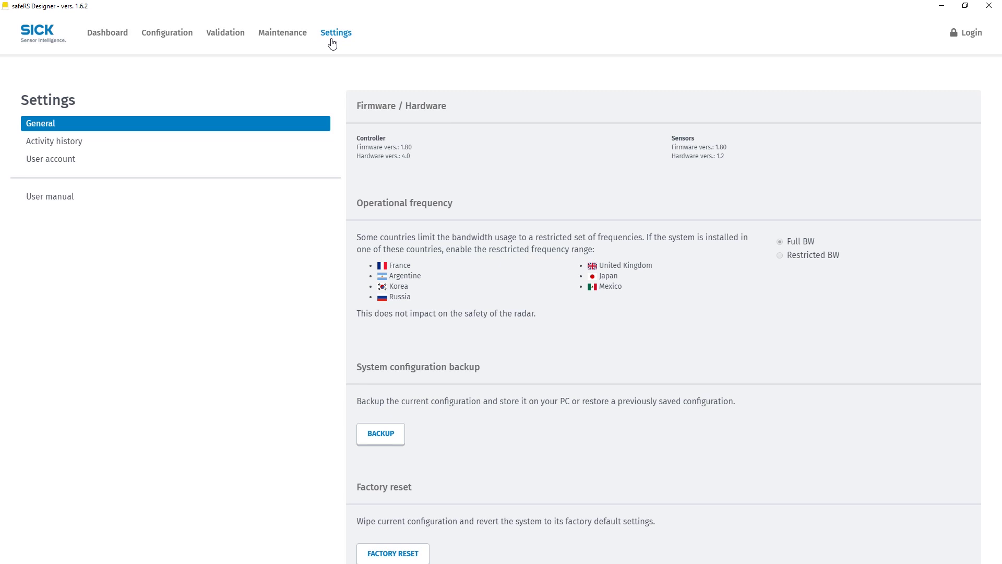
click(966, 39)
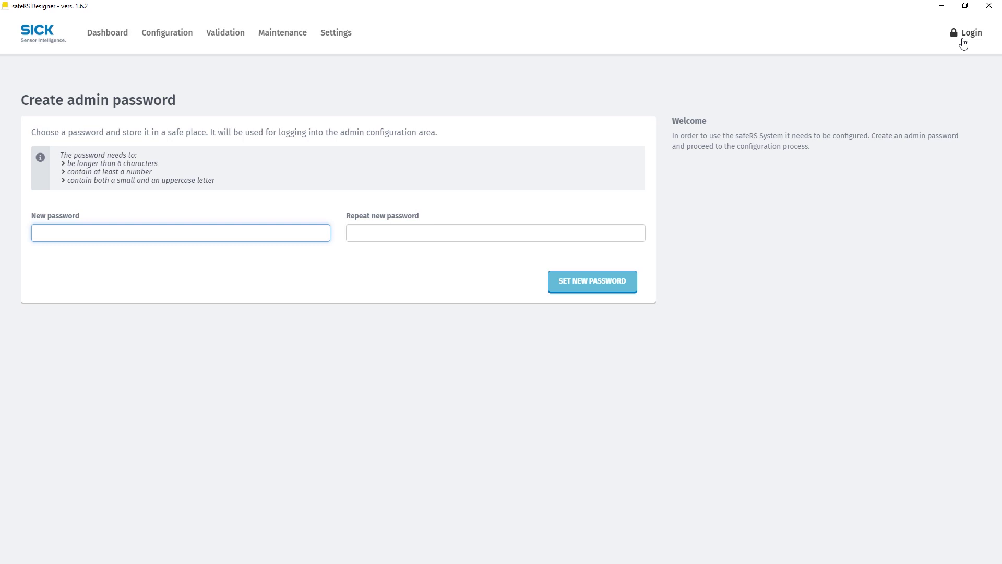
Step: Create the admin password, repeat it, and log in as administrator with it
text(•••••••)
key(Tab)
text(•••••••)
key(Return)
text(•••••)
key(Return)
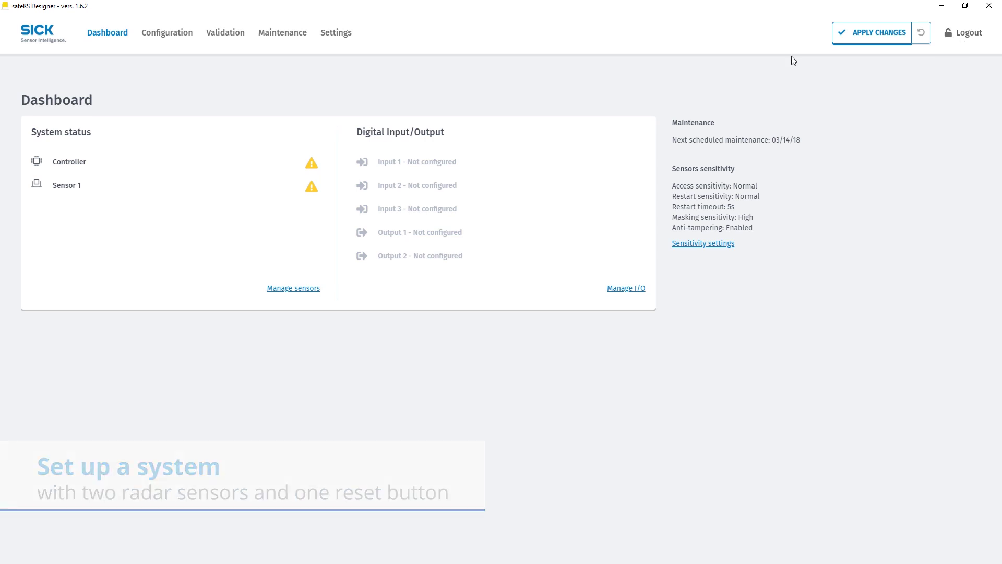
Step: Open the Configuration page showing Sensor 1's field on the 8000 × 4000 mm layout
click(169, 38)
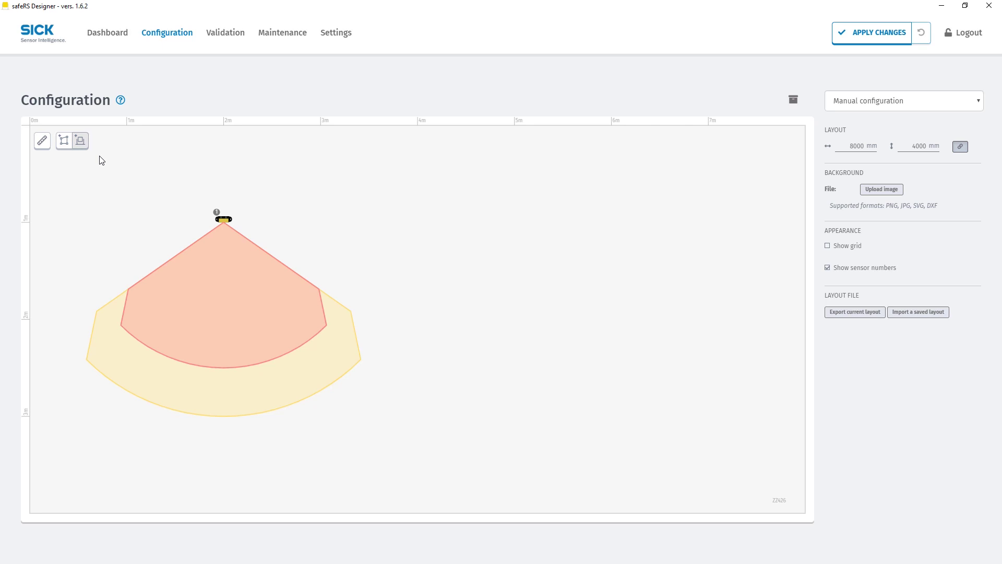
Step: Add a second radar sensor and place it beside Sensor 1
click(81, 141)
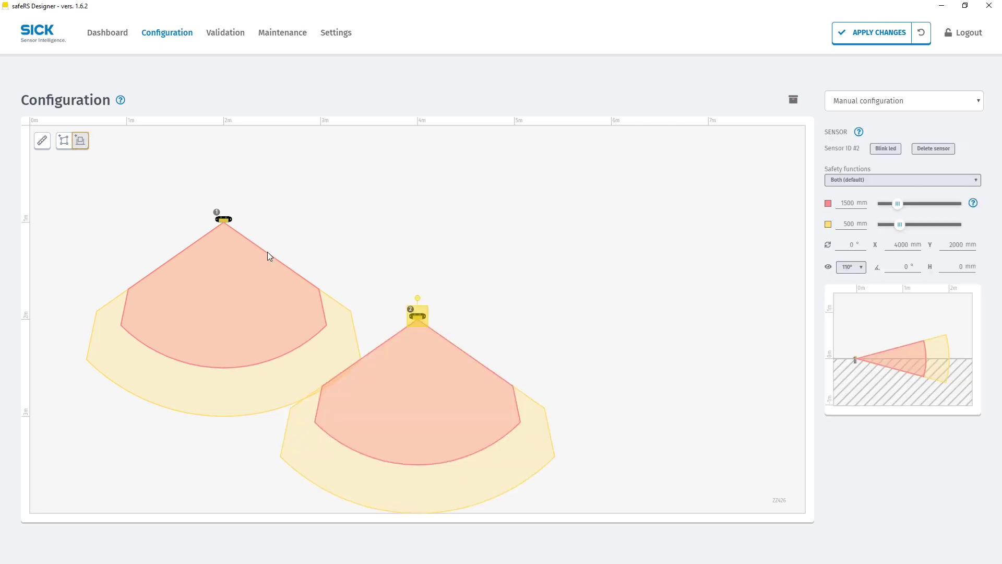
drag(422, 301, 447, 219)
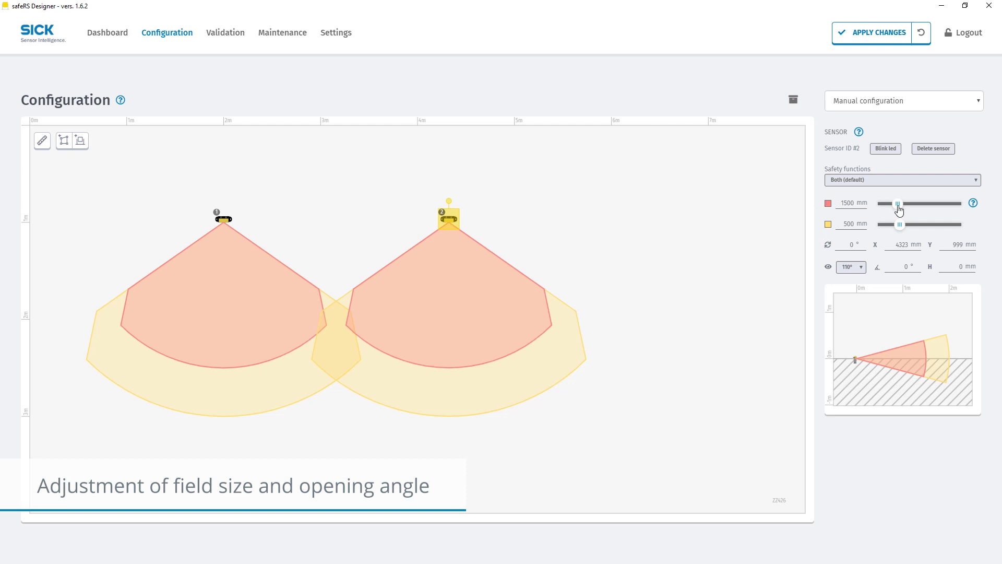
mouse_move(898, 209)
mouse_down()
mouse_move(937, 209)
mouse_move(897, 215)
mouse_up()
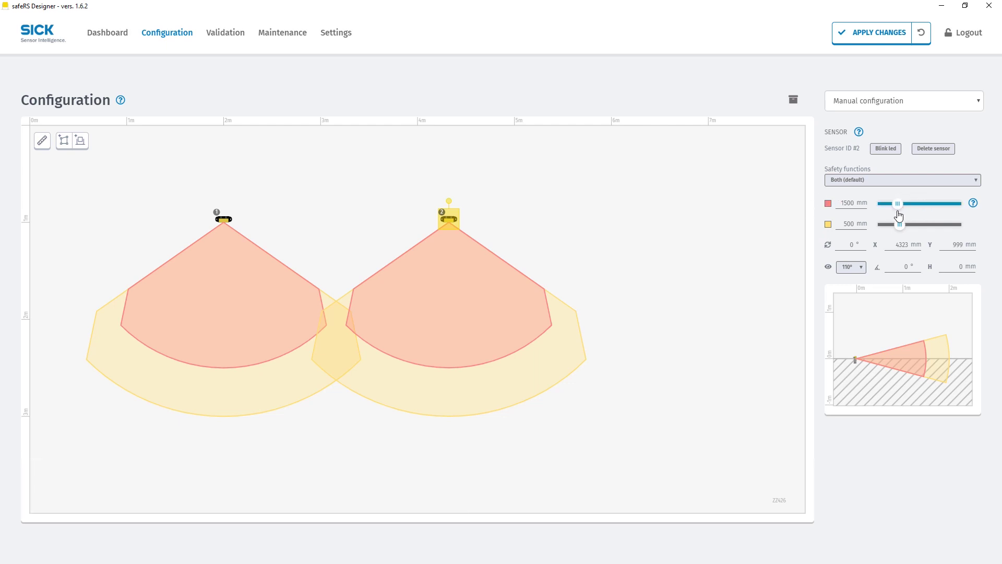
click(862, 268)
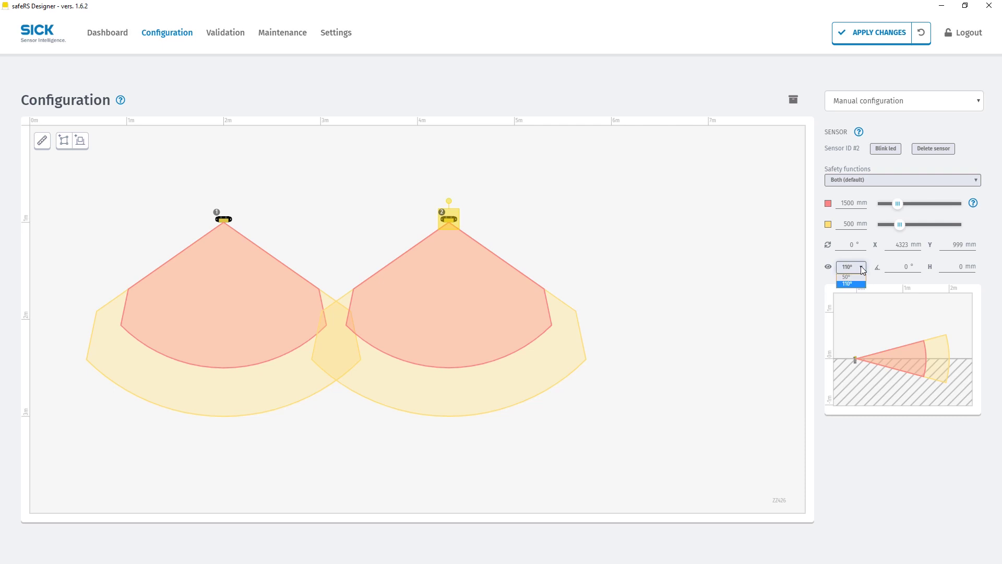
click(862, 270)
Step: Set both sensors' protective fields to 1000 mm with a 50° opening angle
drag(898, 204, 886, 203)
click(860, 266)
click(848, 277)
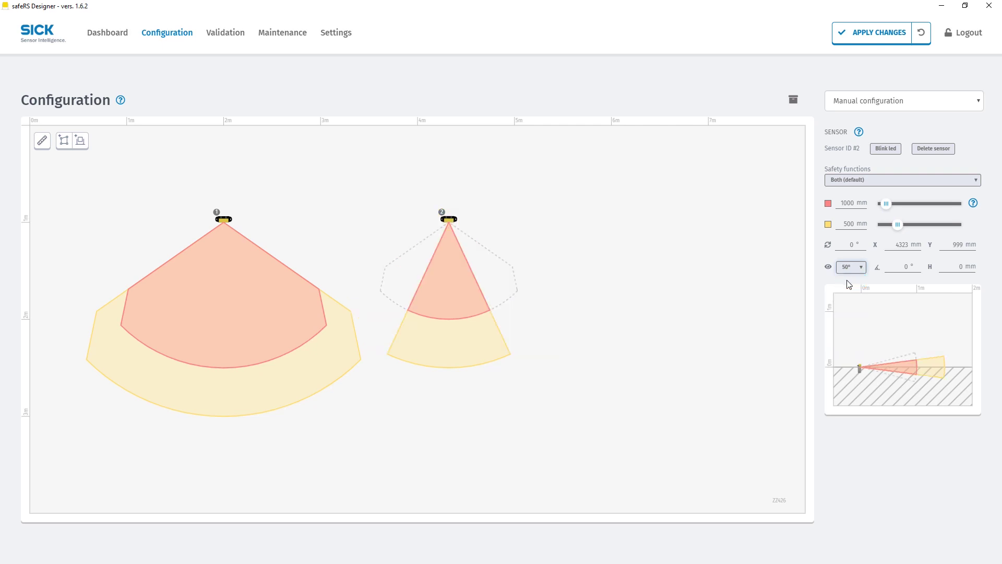
click(223, 219)
drag(898, 204, 885, 204)
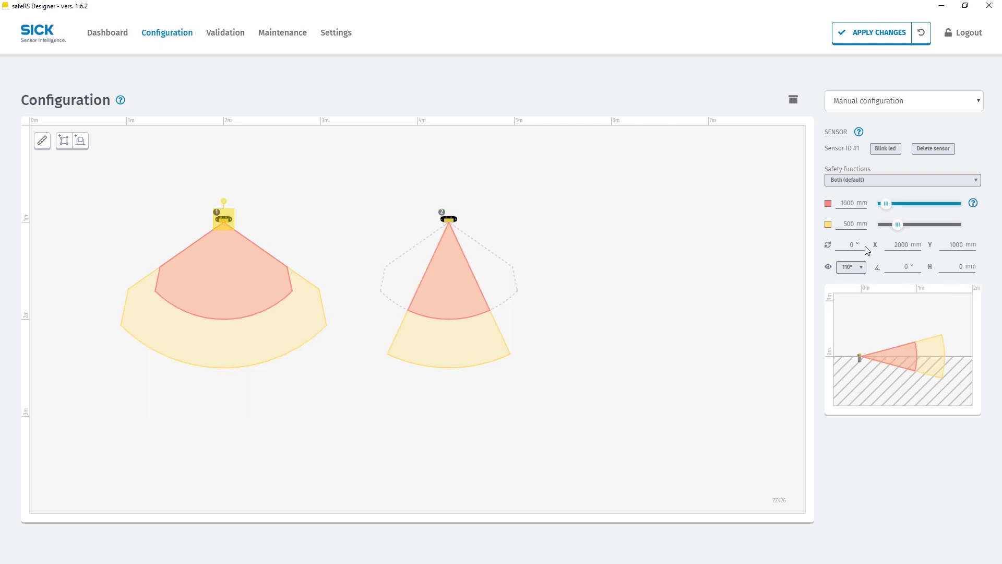
click(859, 267)
click(849, 277)
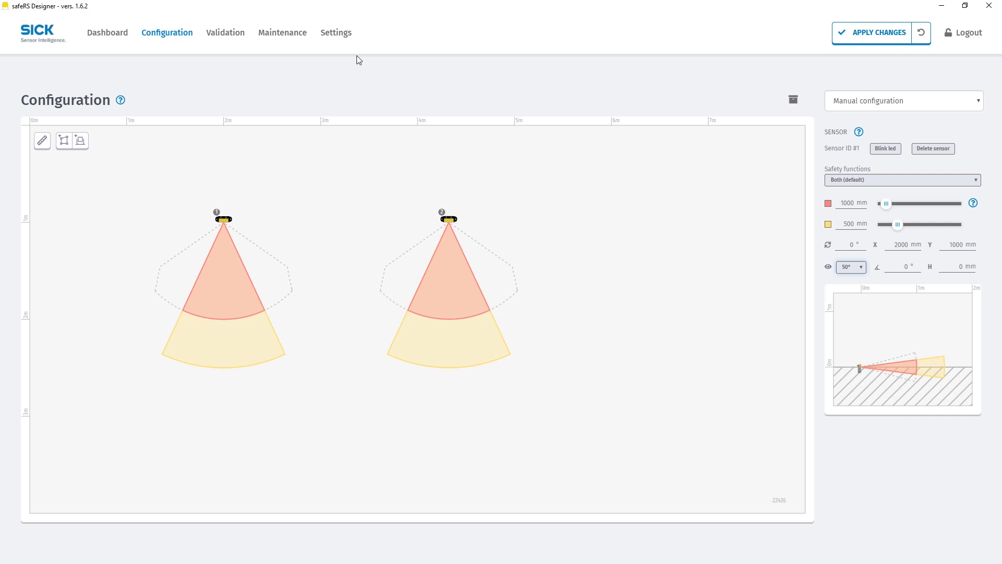
Step: Reset the existing ID node assignments in Settings > Sensor ID Nodes
click(335, 35)
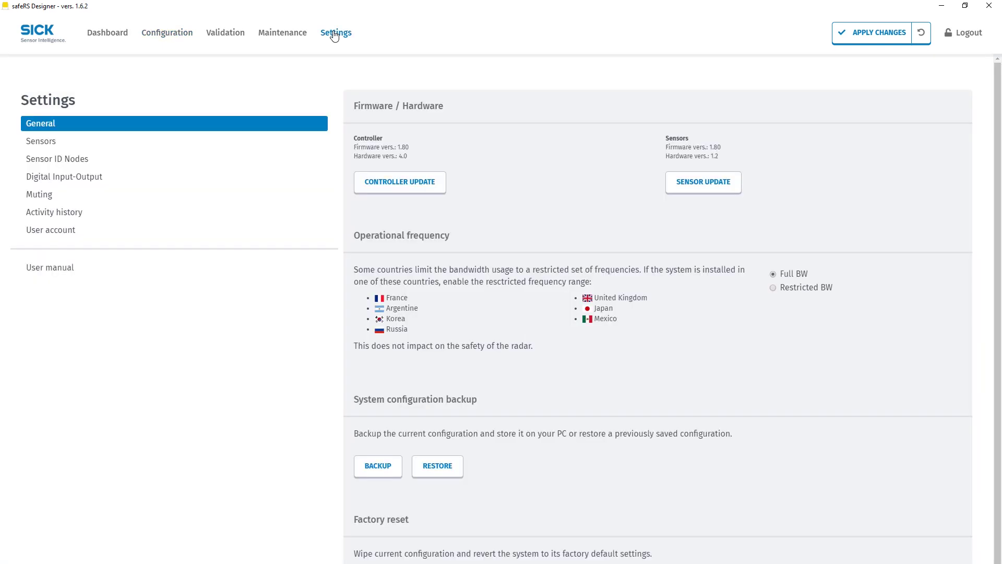
click(94, 165)
click(394, 290)
click(561, 224)
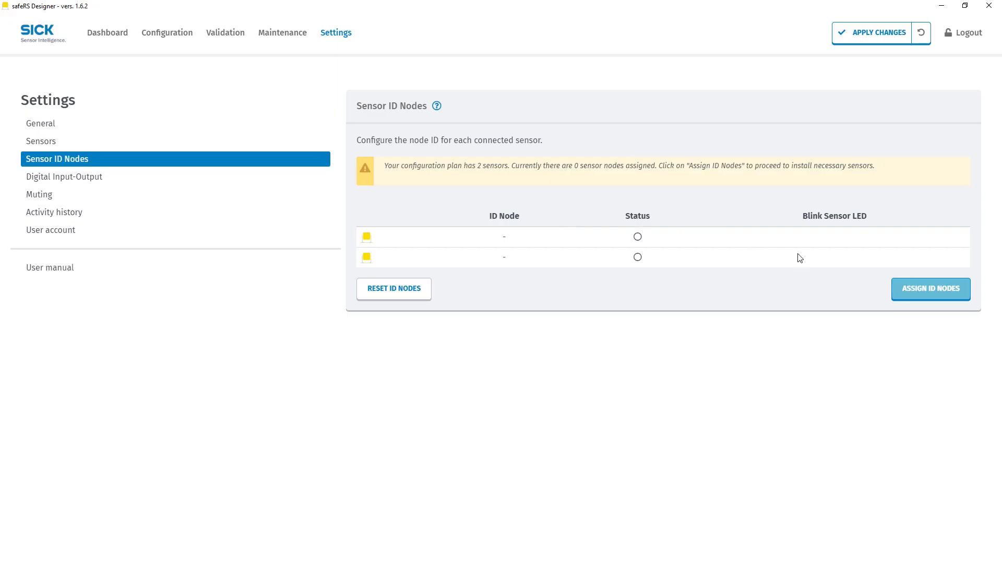
Step: Assign ID node #1 to the first sensor and ID node #2 to the second
click(912, 293)
click(616, 298)
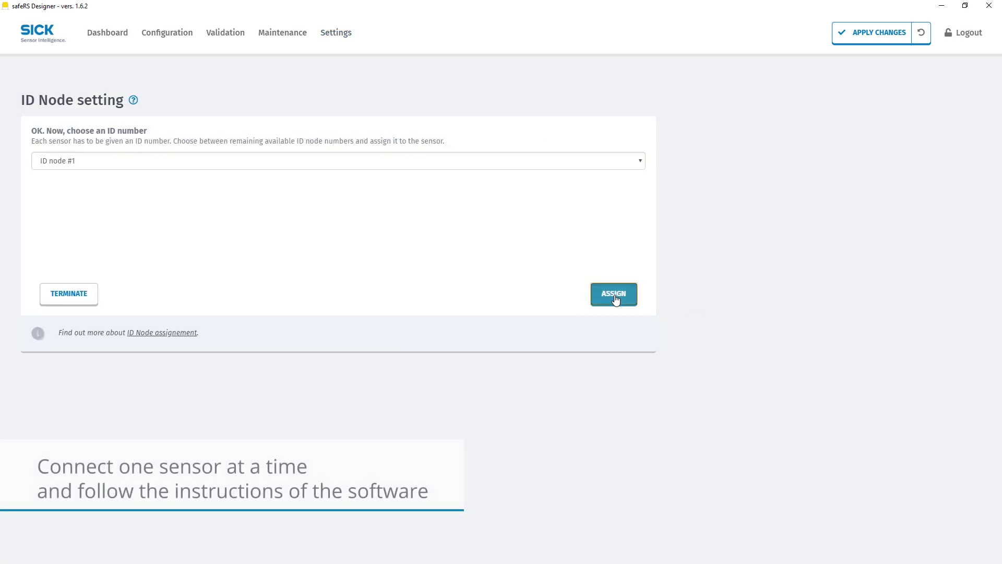
click(615, 298)
click(615, 295)
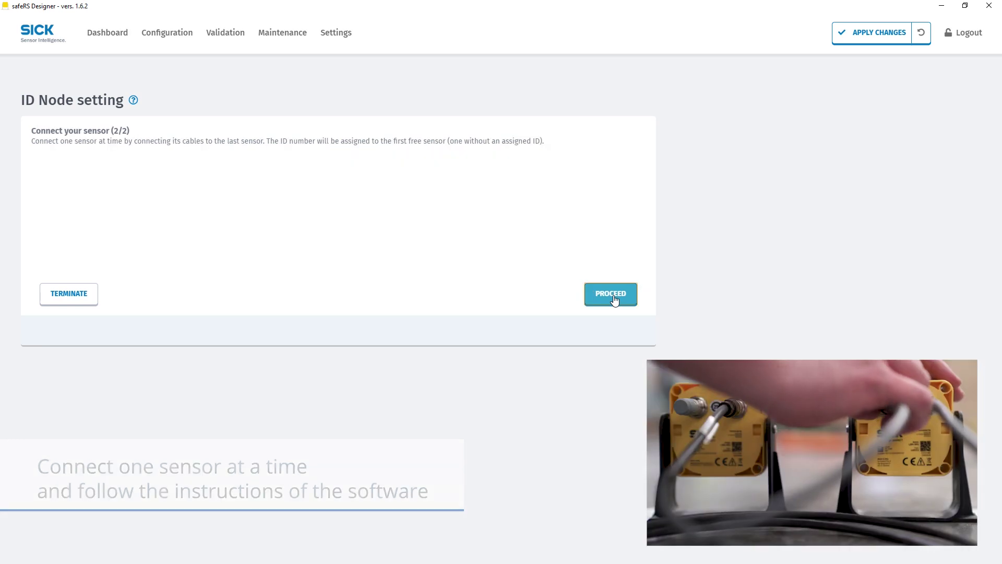
click(614, 298)
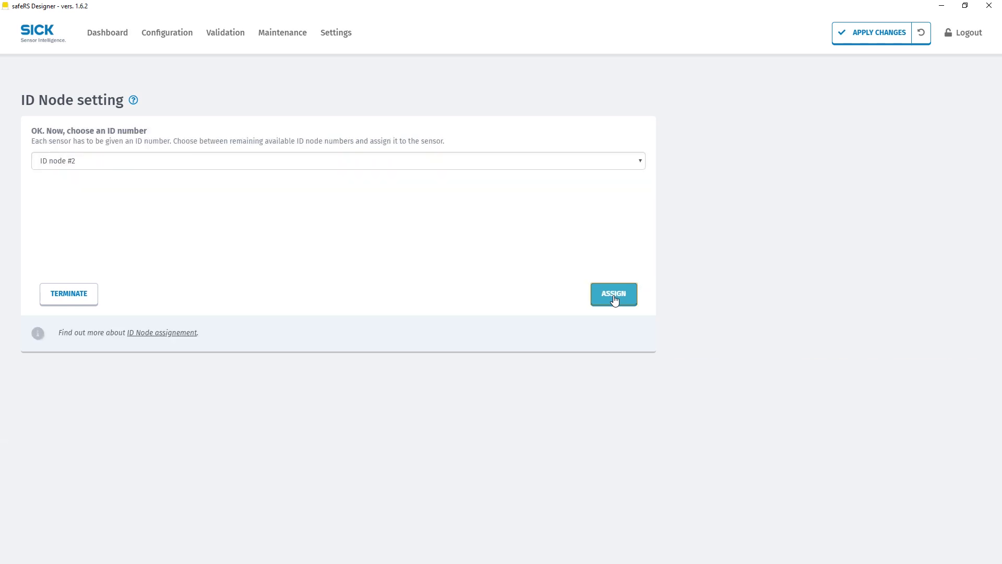
click(614, 298)
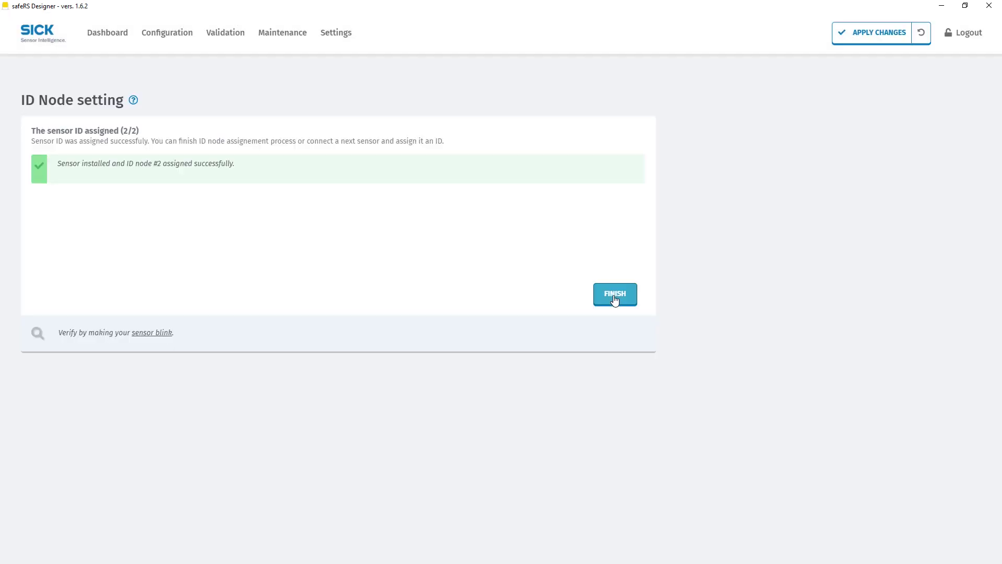
click(614, 295)
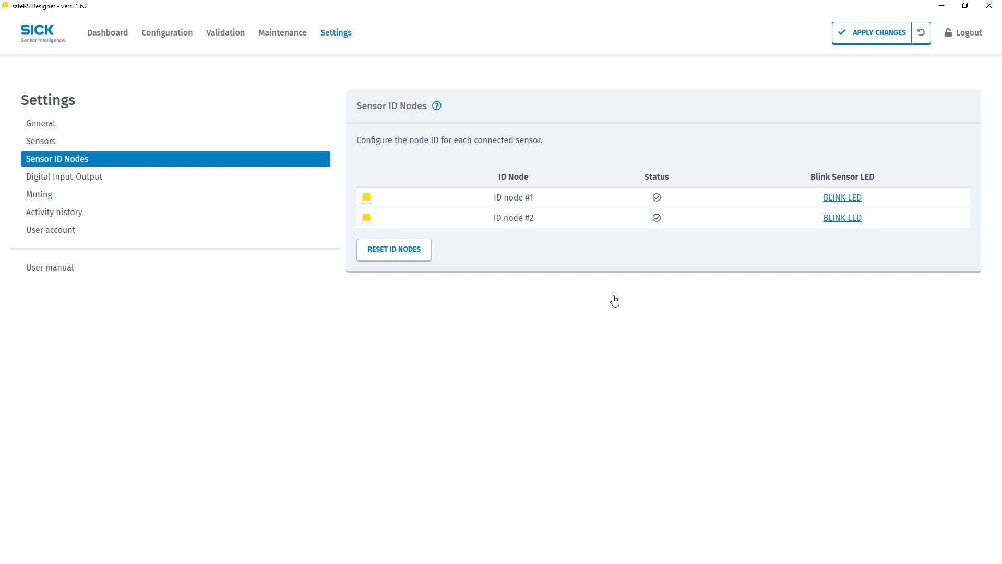
Step: Set Digital input #1 to Restart signal in the Digital Input-Output settings
click(168, 186)
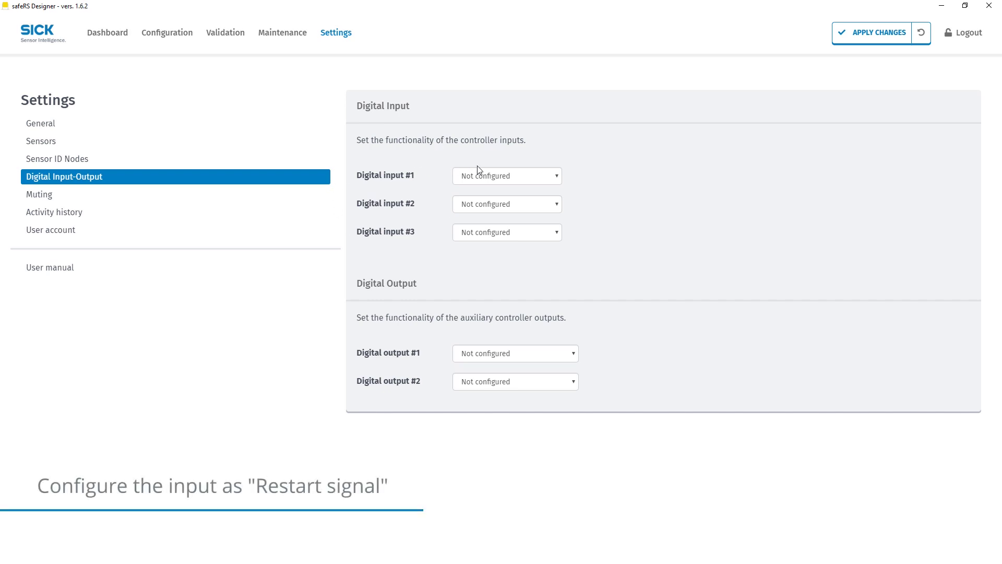
click(557, 177)
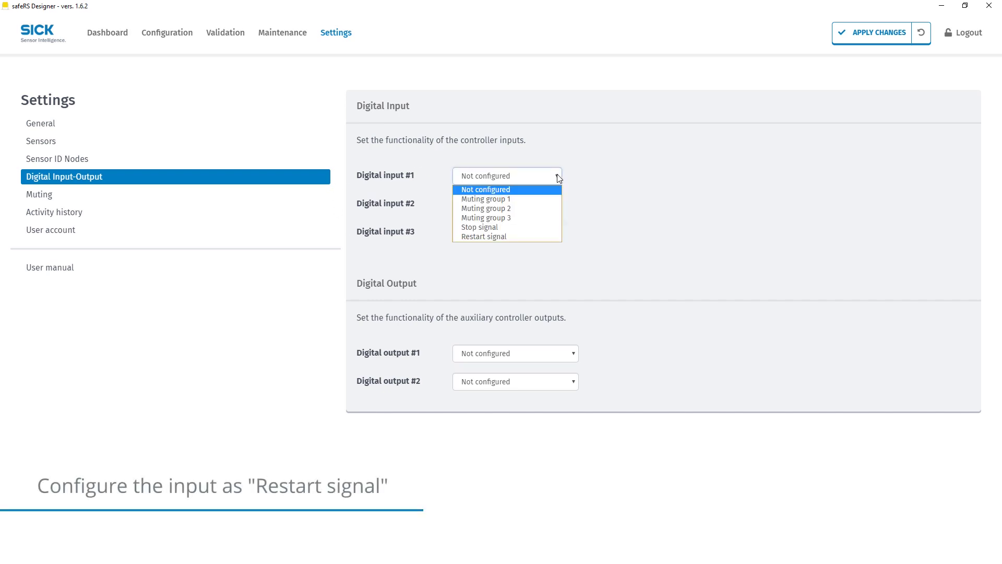
click(515, 235)
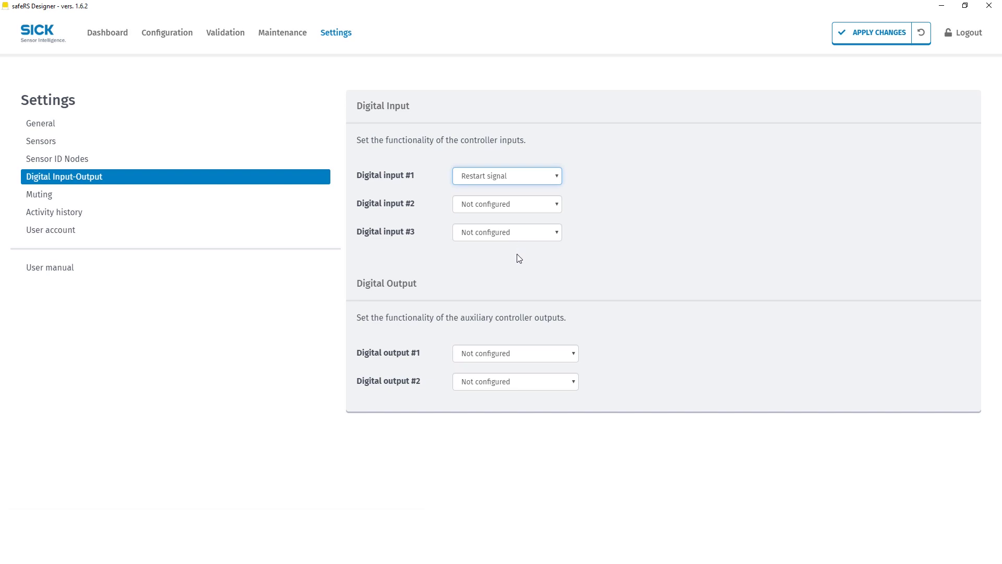
Step: Lower the Sensors settings' Restart time out to 0 seconds
click(173, 144)
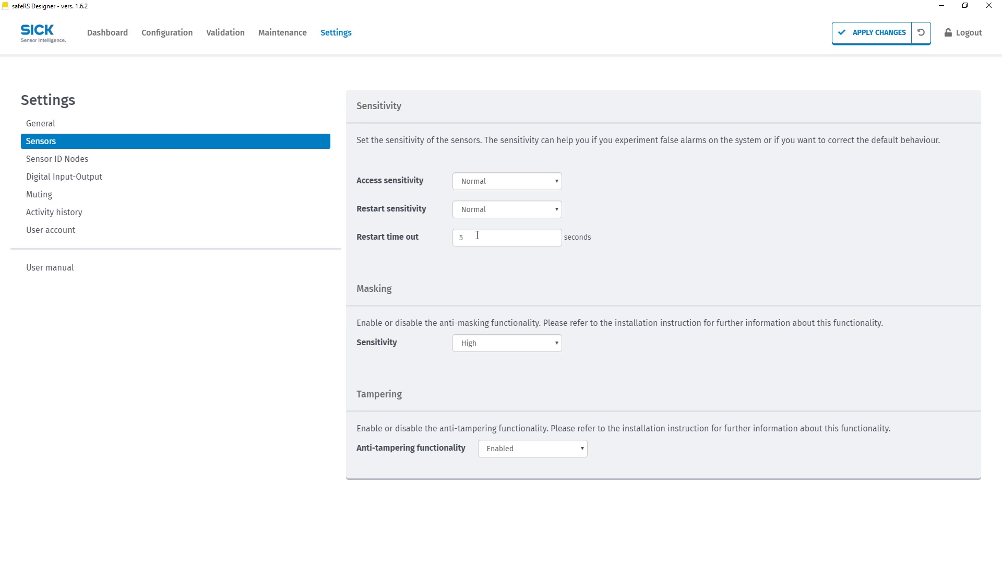
click(551, 241)
click(552, 240)
click(551, 240)
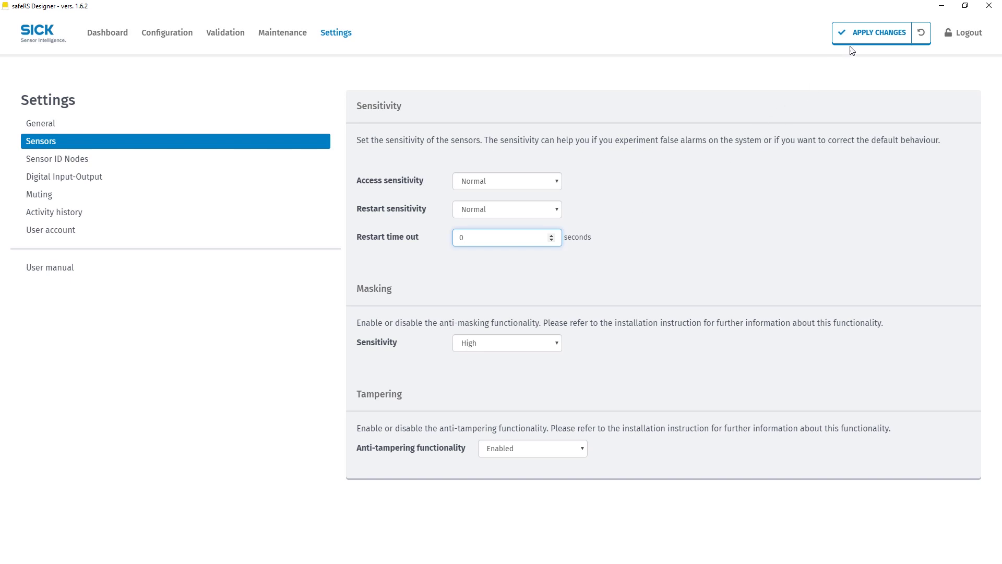
Step: Apply and confirm the configuration changes to generate the configuration report
click(880, 42)
click(593, 243)
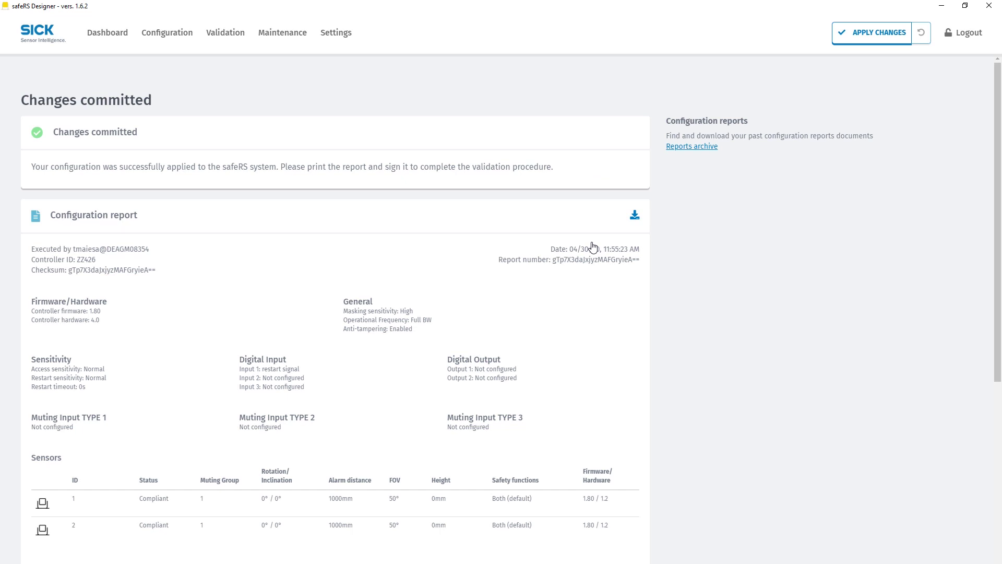